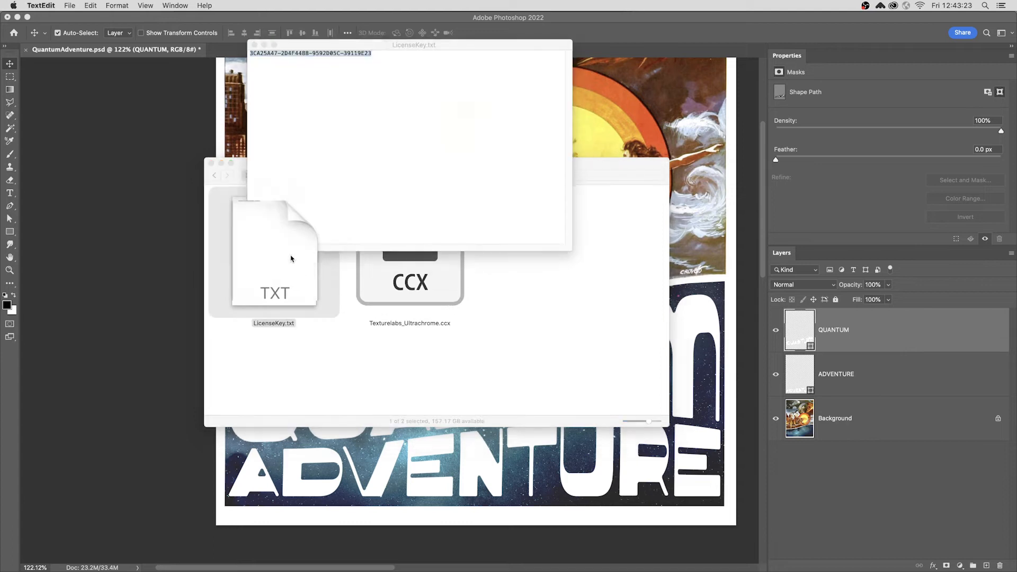
Install the Texturelabs_Ultrachrome.ccx plugin with the Unified Plugin Installer Agent, choosing to install it locally and accepting the permissions
left_click_drag(330, 58, 322, 47)
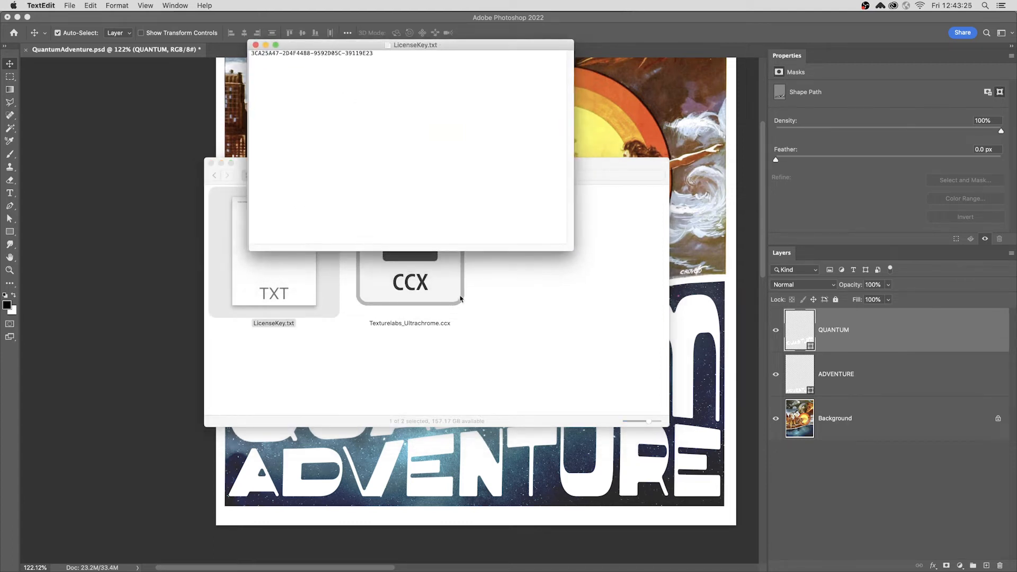
left_click(419, 275)
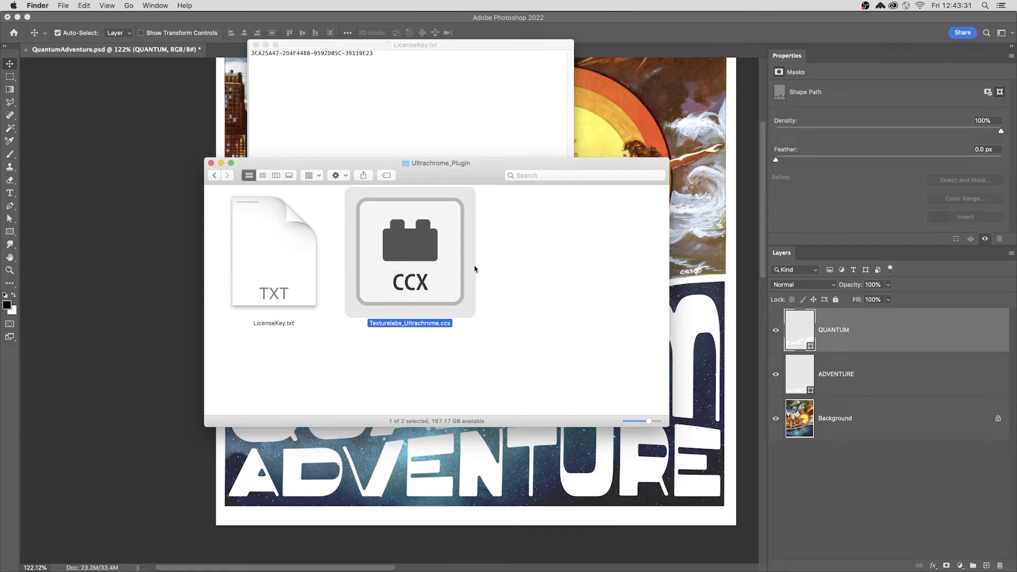
right_click(418, 242)
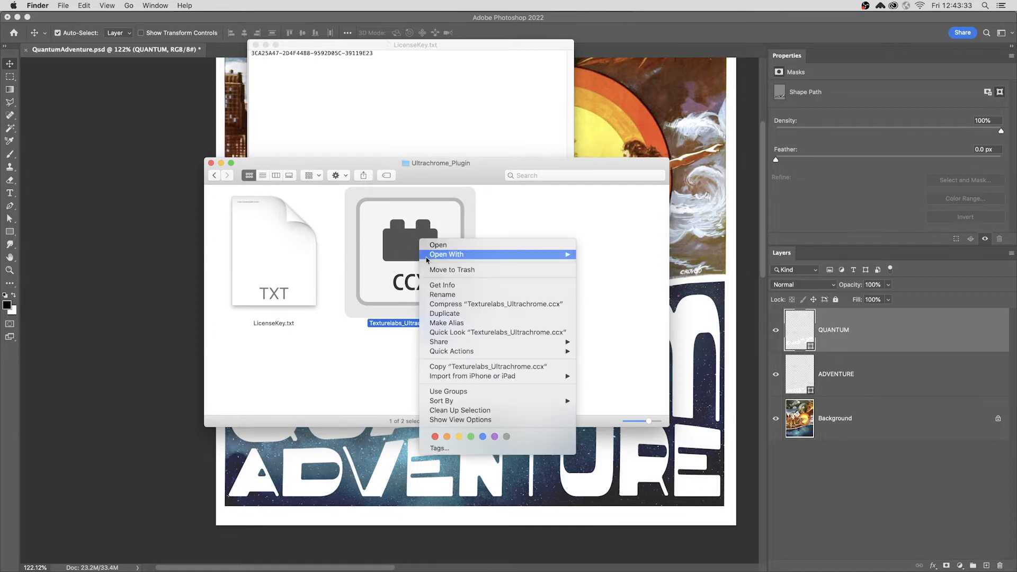
mouse_move(448, 258)
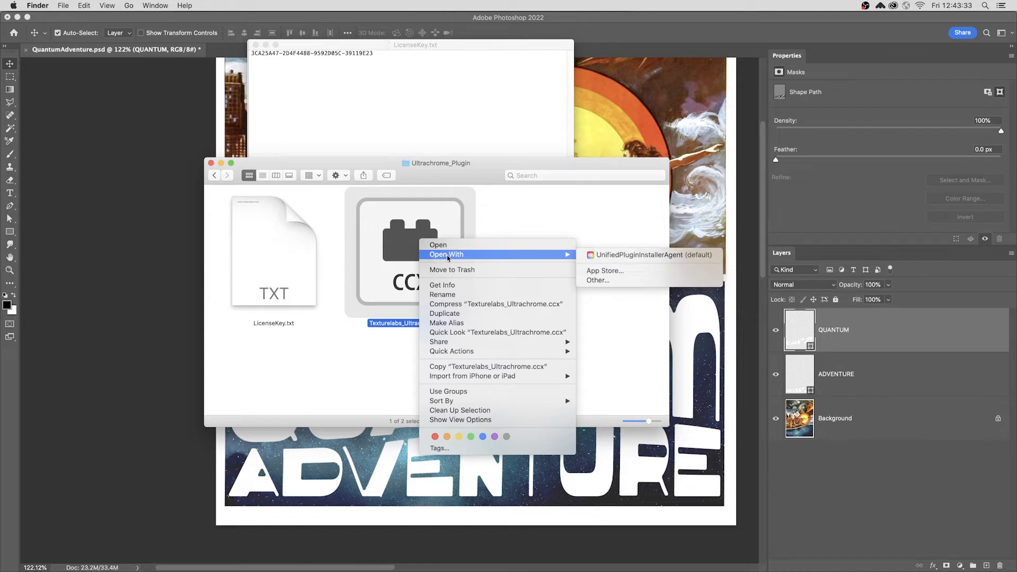
left_click(632, 255)
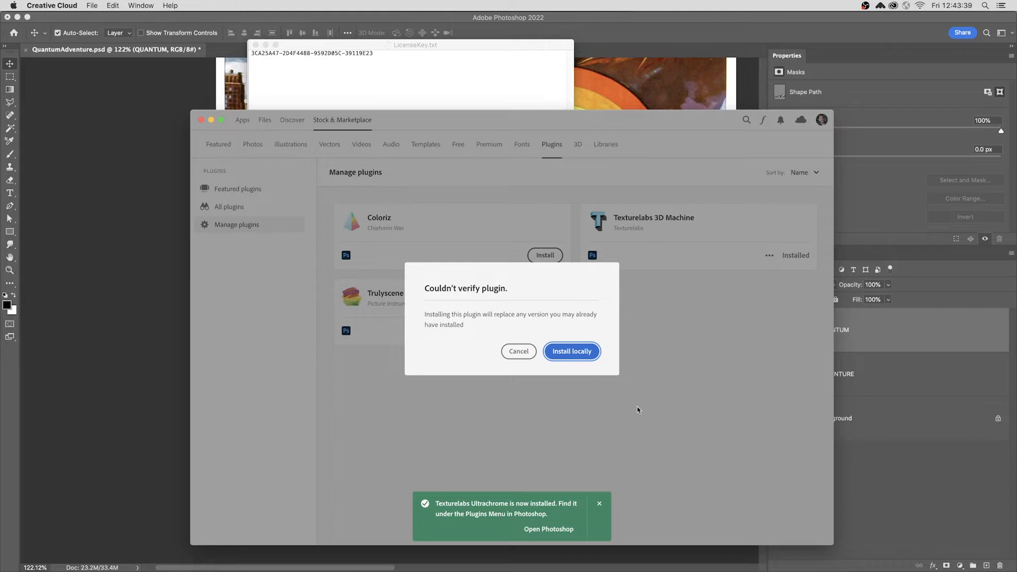
left_click(574, 352)
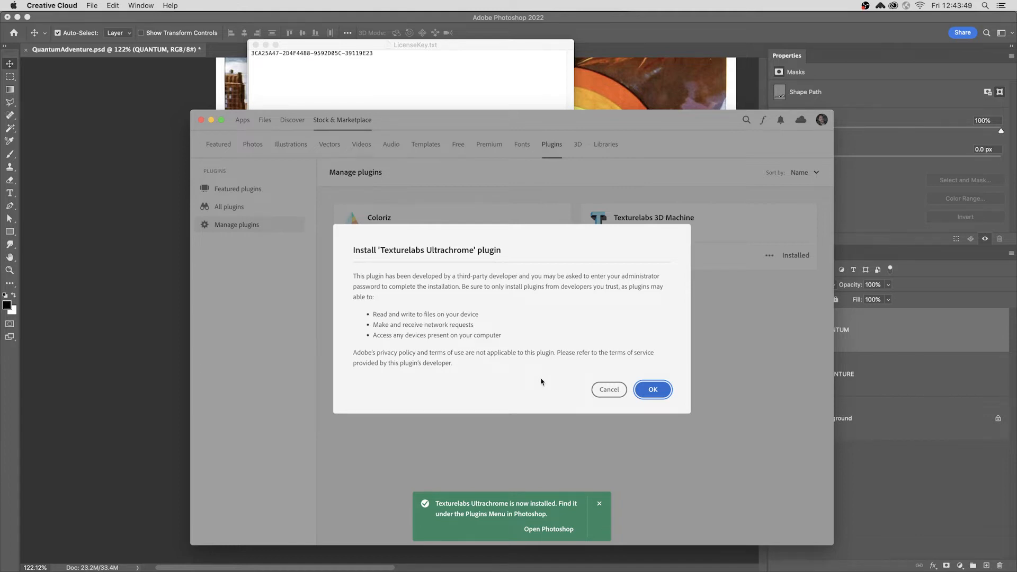
left_click(653, 390)
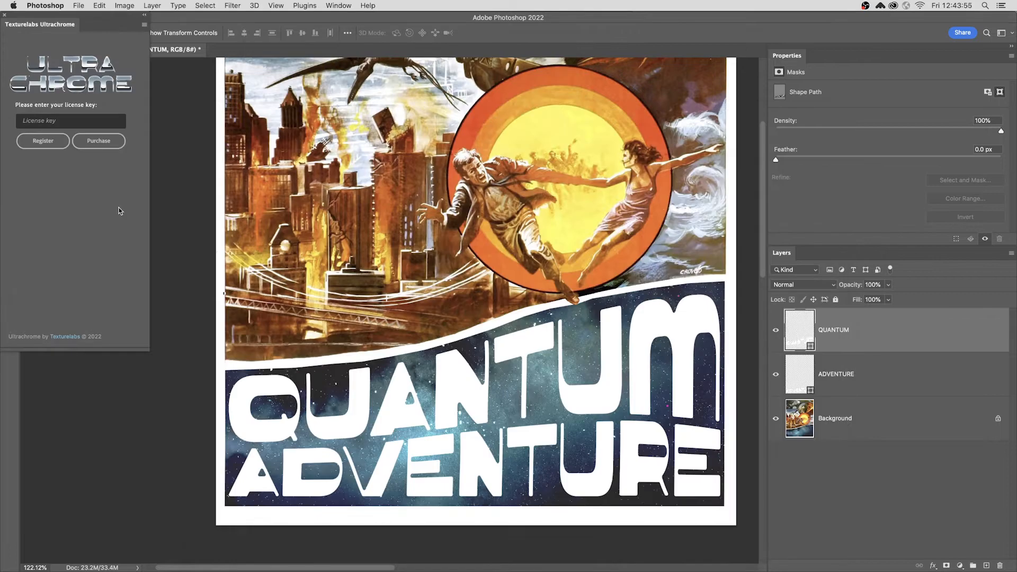
Reposition the Ultrachrome panel and copy the licence key from the LicenseKey.txt file
left_click_drag(54, 30, 110, 89)
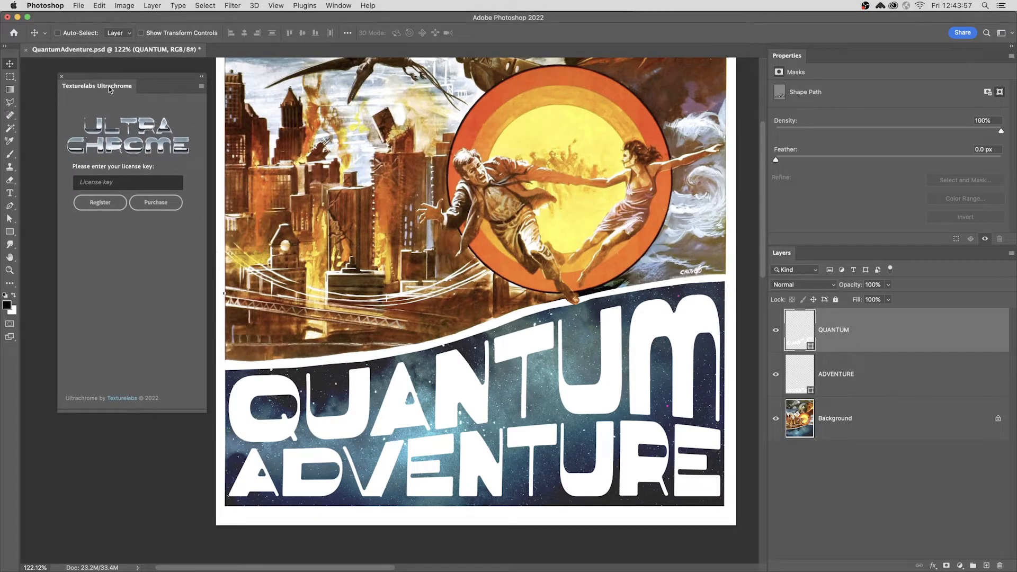
key("super+Tab")
key("Tab")
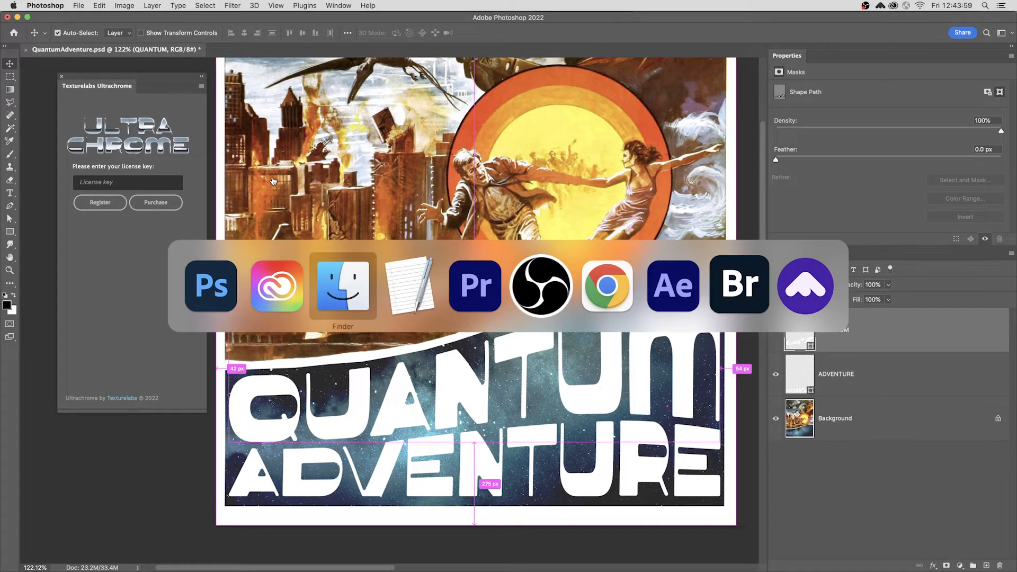
double_click(292, 255)
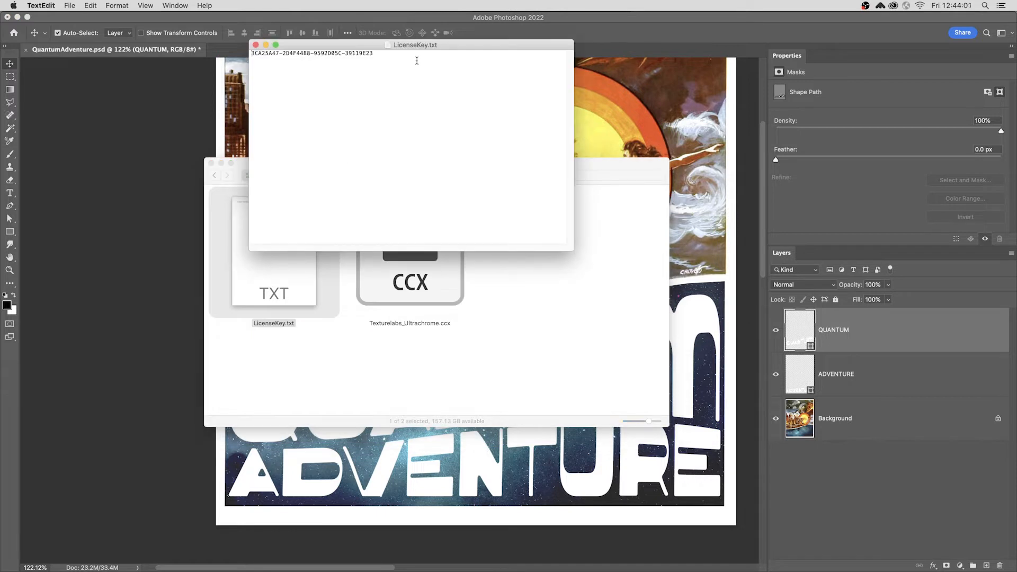
left_click_drag(417, 60, 246, 53)
left_click(166, 87)
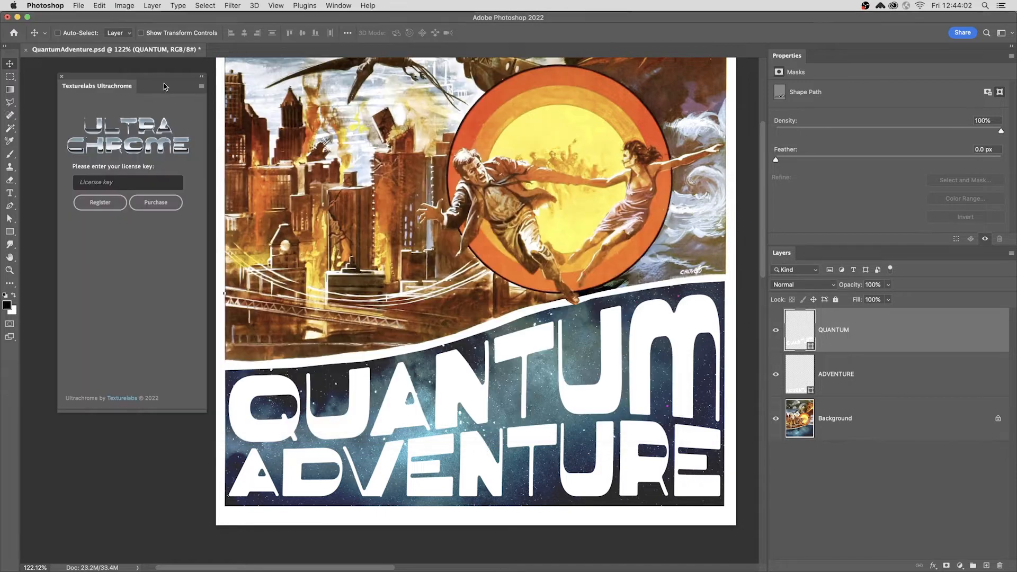
Paste the licence key into the Ultrachrome panel's licence field and register the plugin
left_click(121, 182)
key("super+v")
left_click(97, 204)
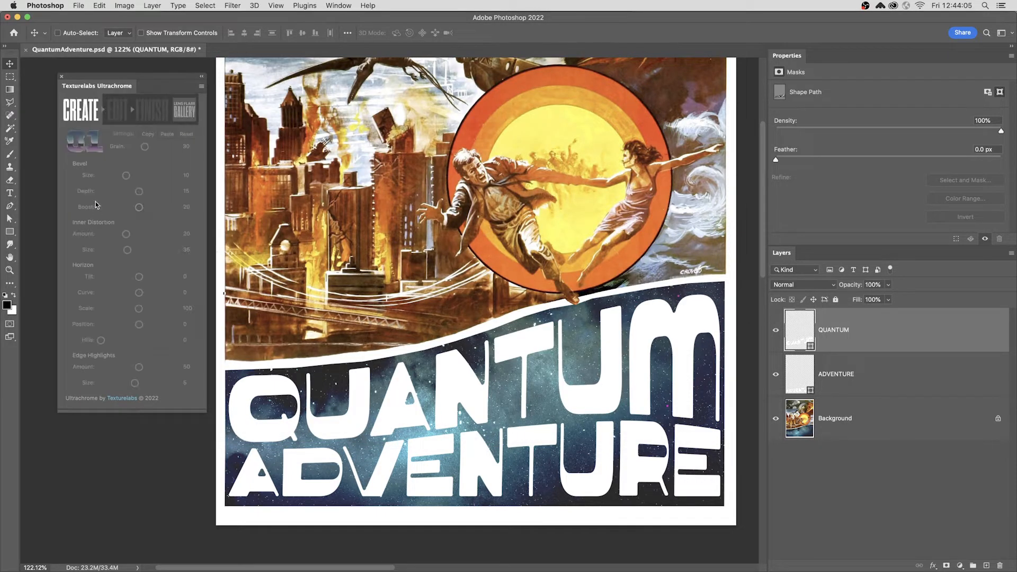
Select the QUANTUM layer and apply the Ultrachrome Create effect to it
left_click_drag(107, 90, 106, 121)
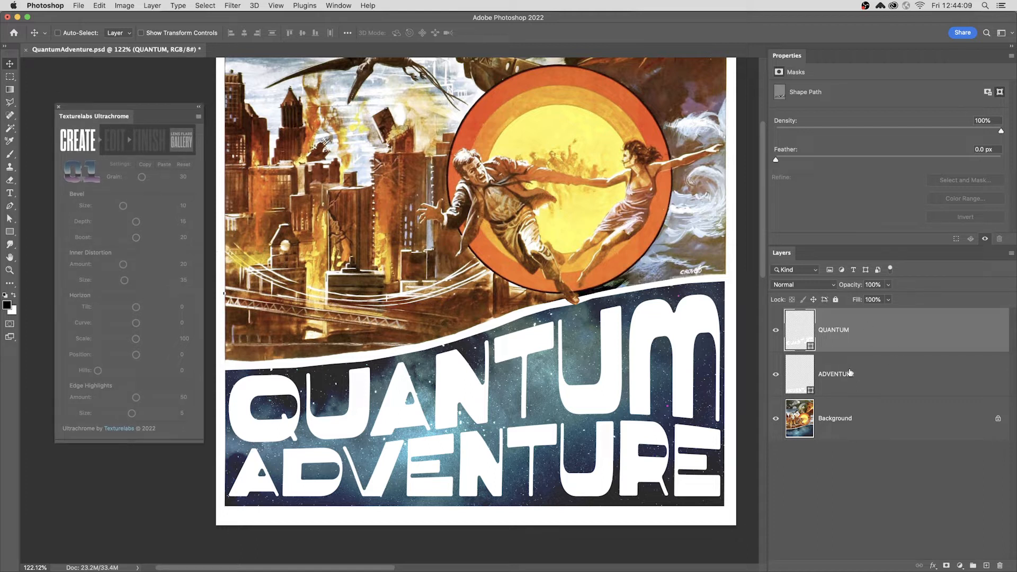
left_click(850, 372)
left_click(810, 332)
left_click(81, 142)
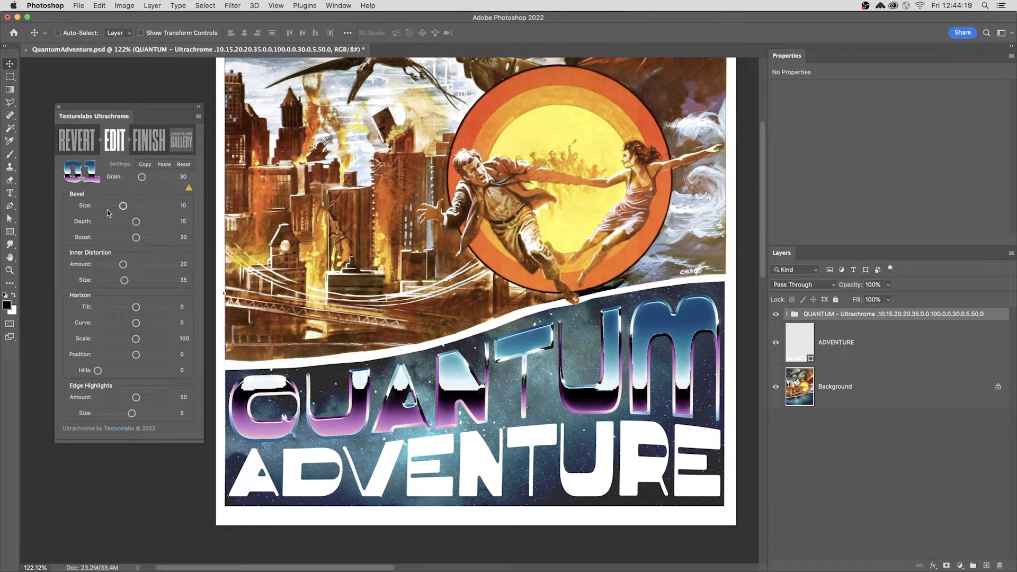
Browse the chrome style presets and apply preset 10 to the QUANTUM text
left_click_drag(123, 205, 126, 206)
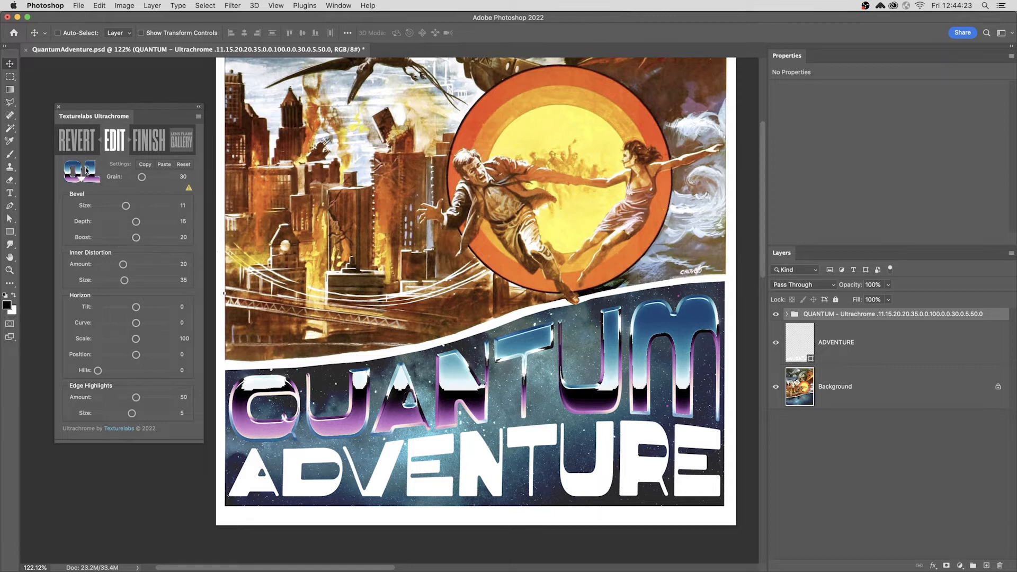
left_click(87, 171)
left_click(115, 200)
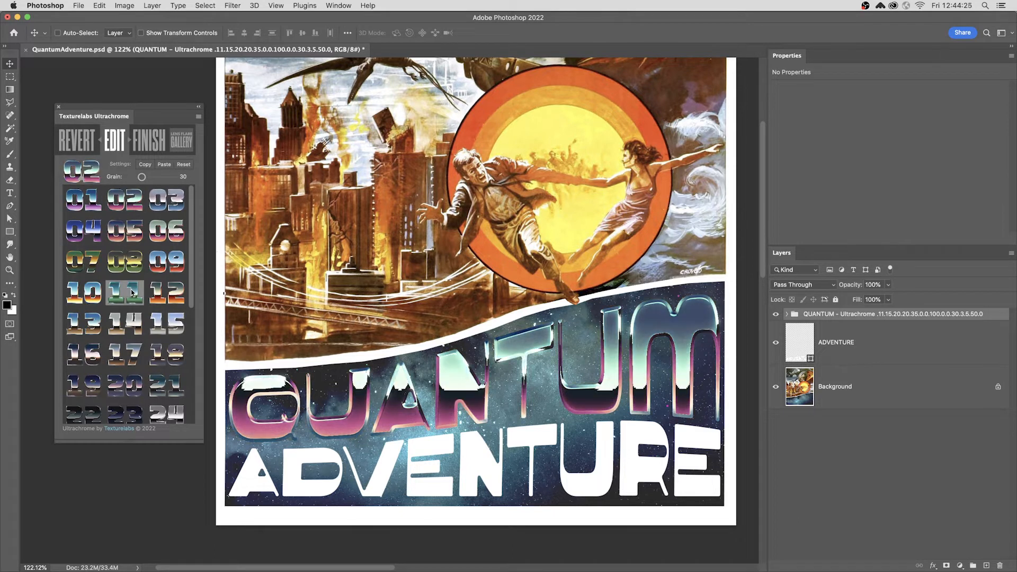
left_click(125, 322)
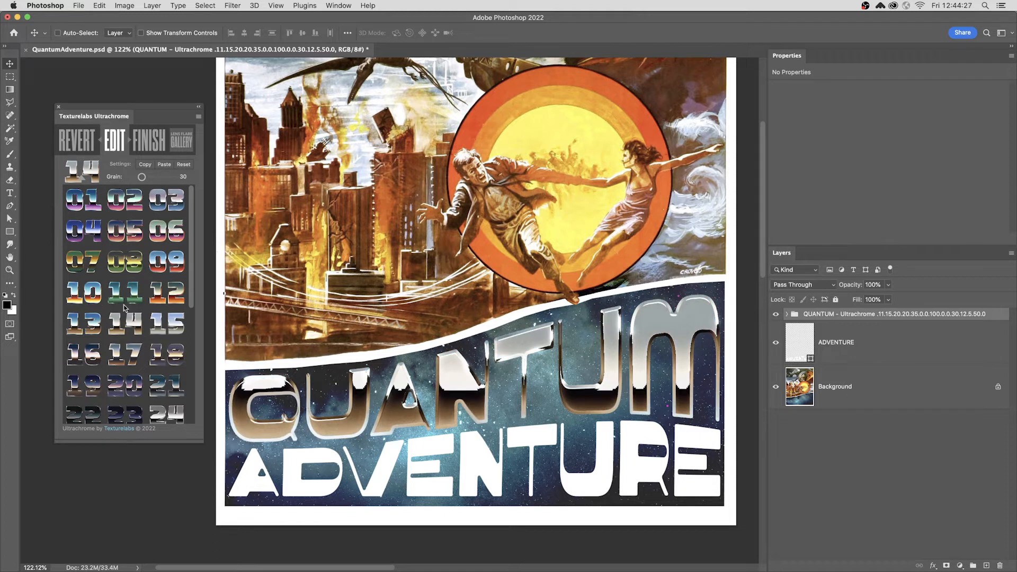
left_click(87, 294)
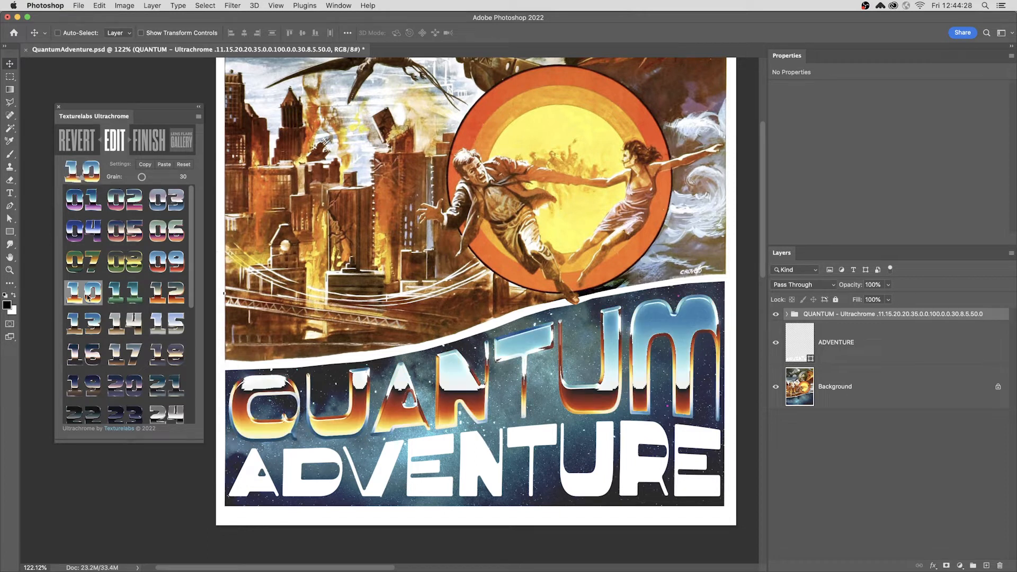
left_click(73, 179)
Fine-tune the effect sliders: bevel size 8, depth 19, boost 25, distortion amount 38, size 32, tilt -14, scale 98, edge highlights 82 and 4
left_click_drag(124, 206, 128, 324)
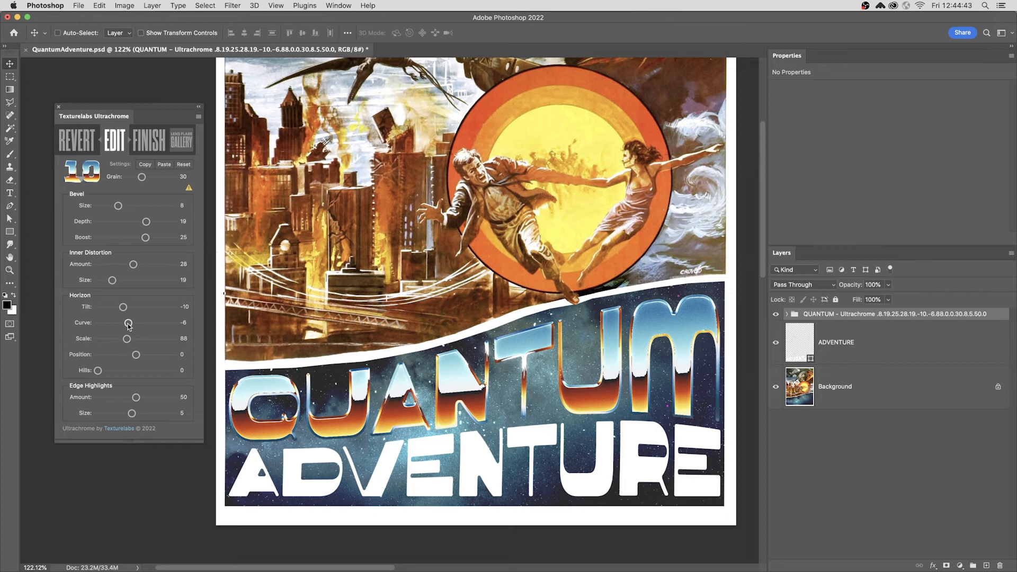
mouse_move(136, 398)
left_mouse_down()
mouse_move(160, 398)
mouse_move(125, 415)
left_mouse_up()
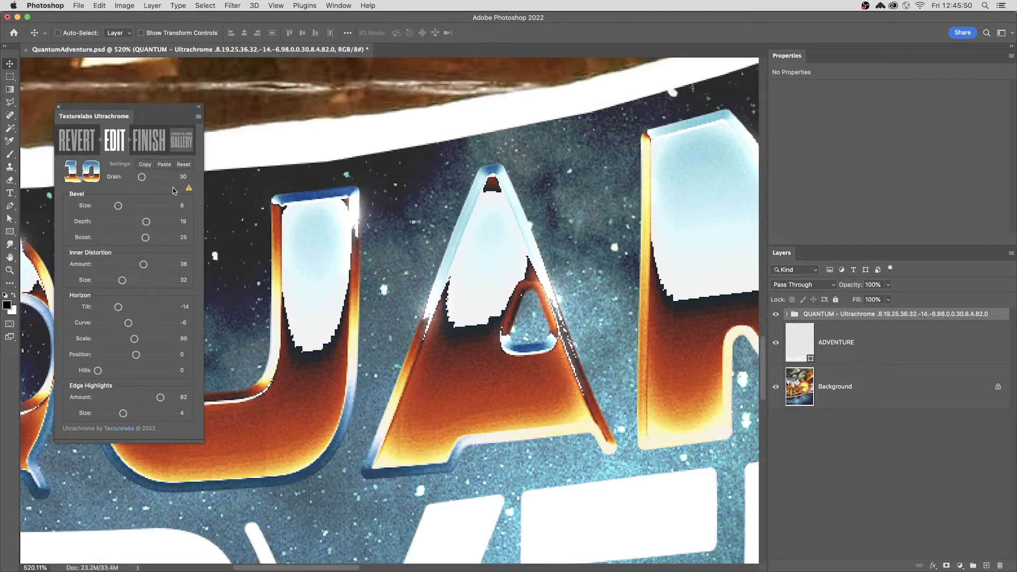
Convert the document to 16 Bits/Channel mode for a more detailed preview
left_click(188, 187)
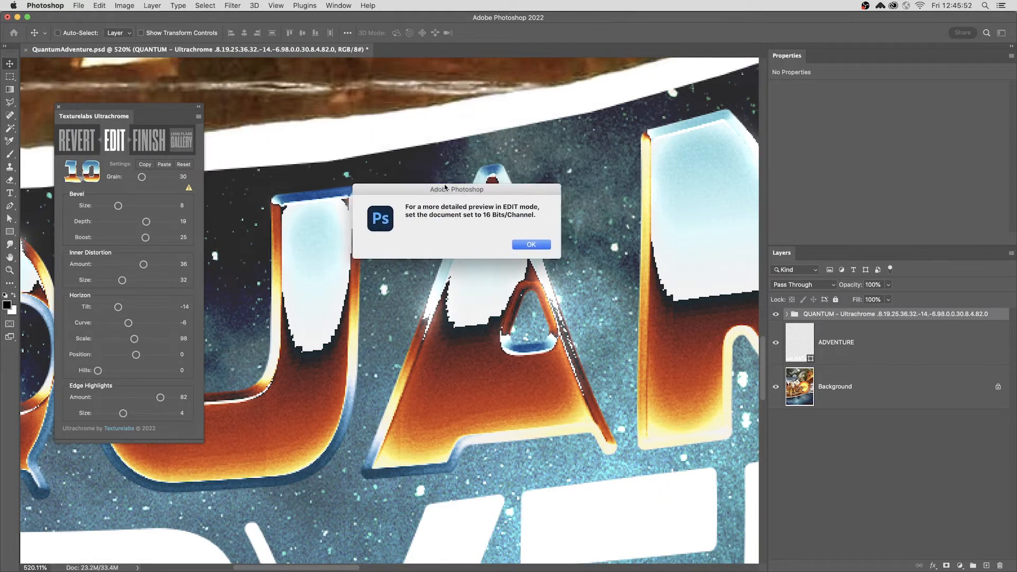
left_click(517, 244)
left_click(124, 5)
mouse_move(212, 17)
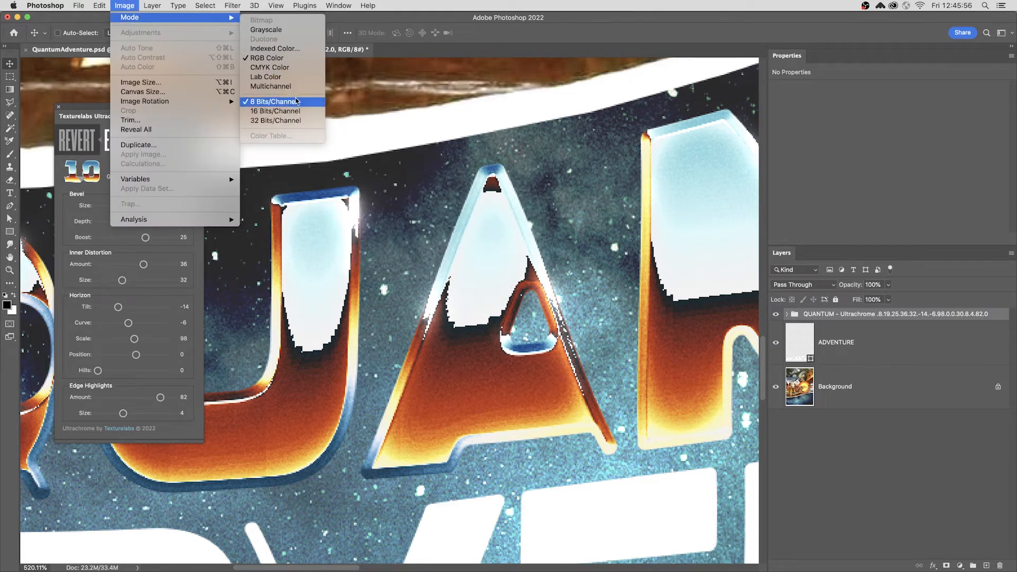
left_click(294, 110)
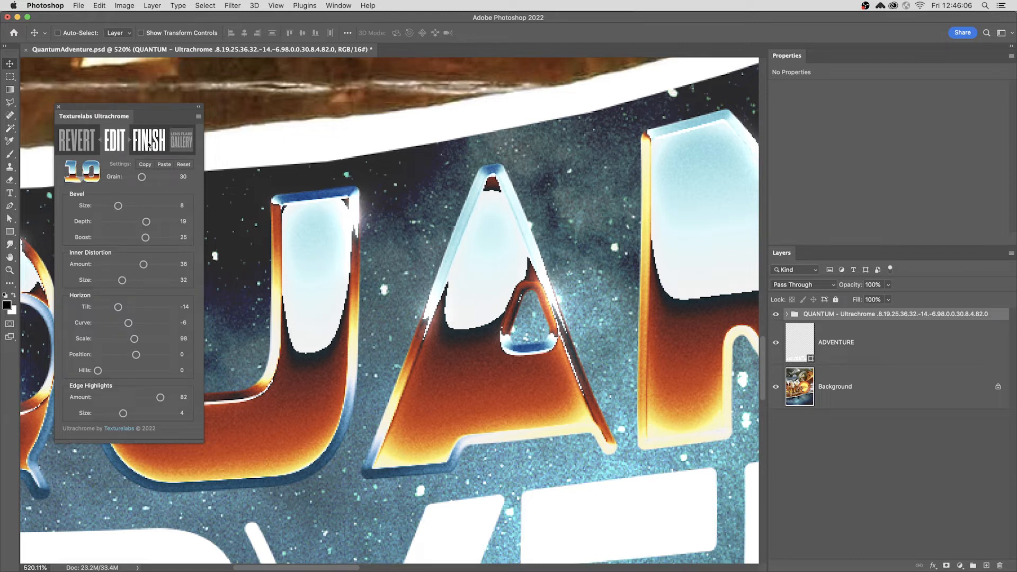
Set the Horizon curve of the QUANTUM effect to -1
key("z")
left_click_drag(484, 299, 413, 352)
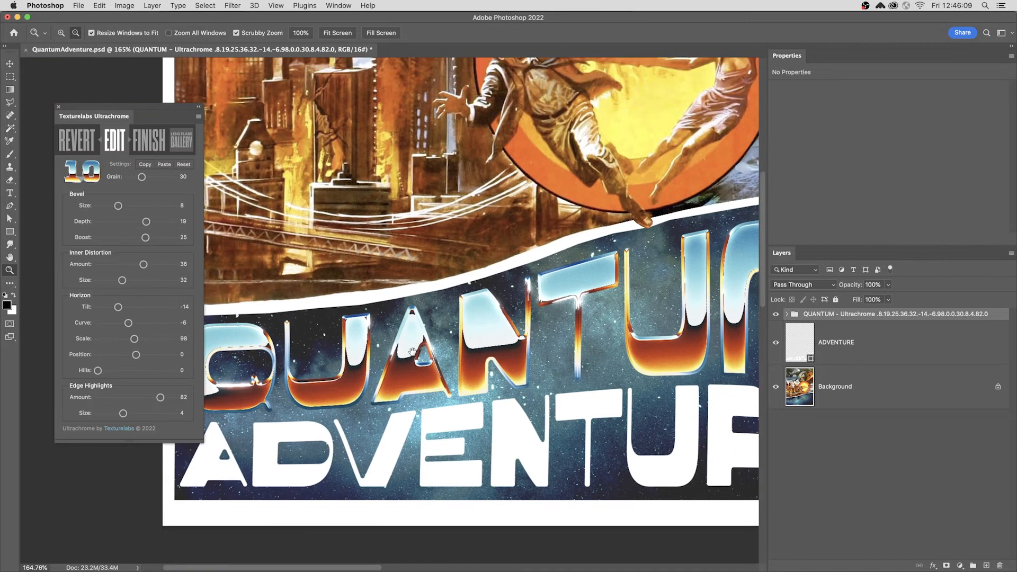
left_click(125, 325)
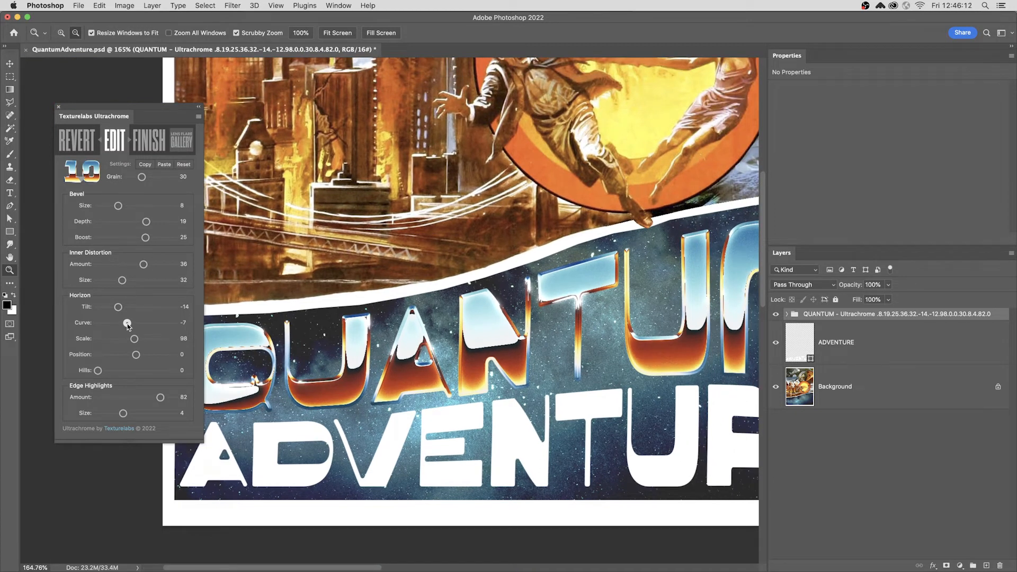
left_click_drag(127, 324, 134, 323)
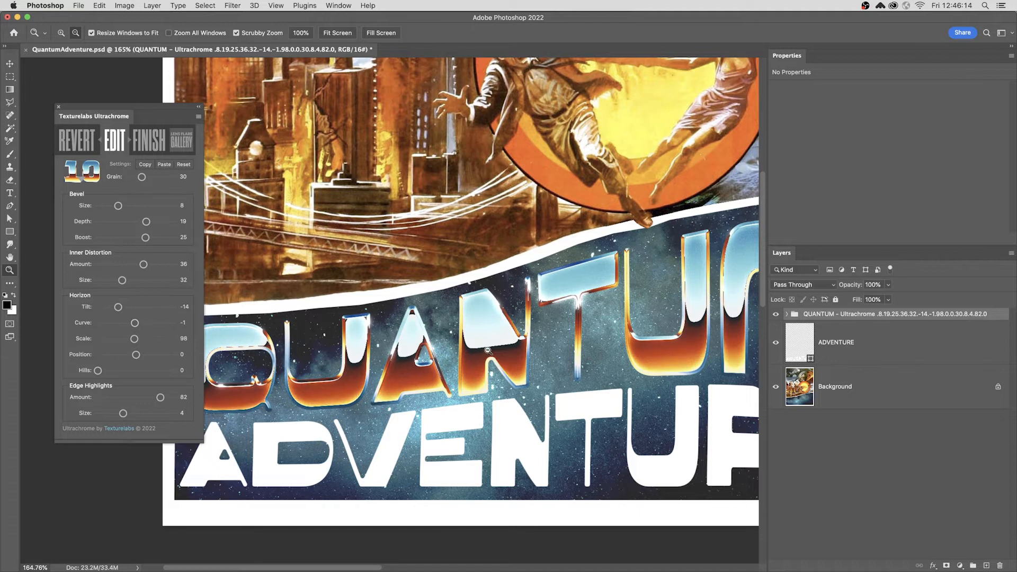
Select the ADVENTURE layer and apply the Ultrachrome Create effect to it
left_click_drag(499, 350, 457, 366)
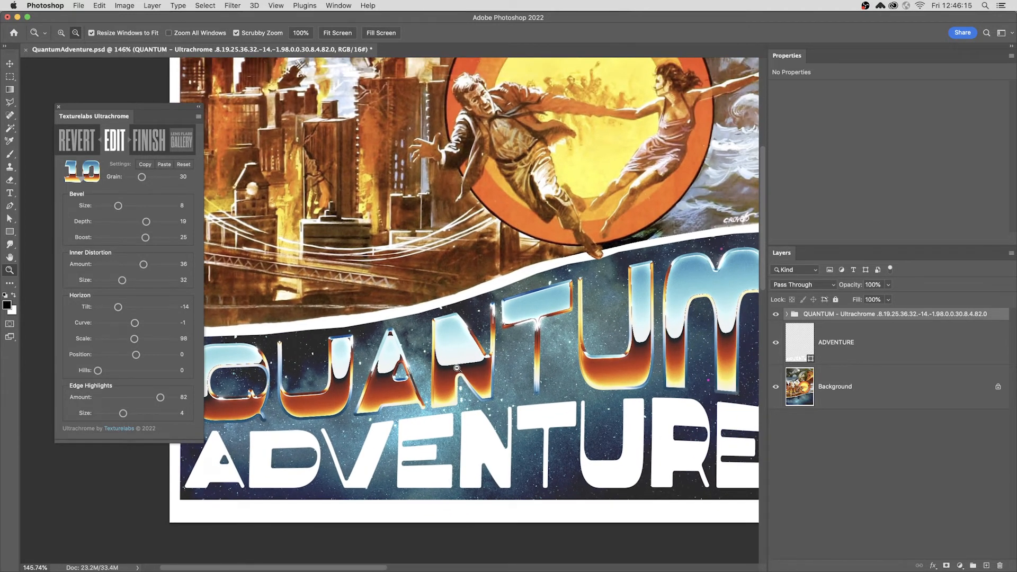
key("v")
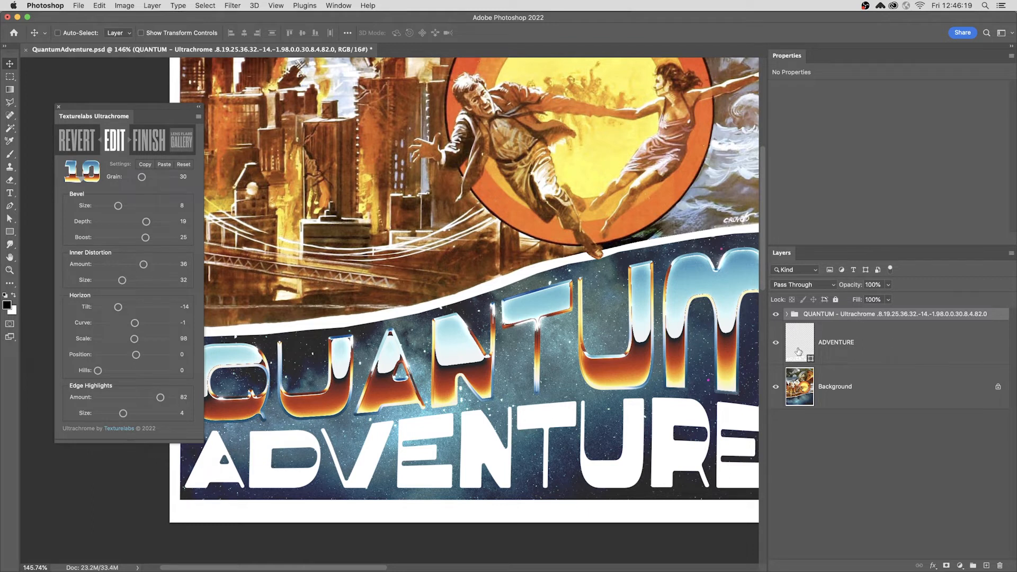
left_click(878, 347)
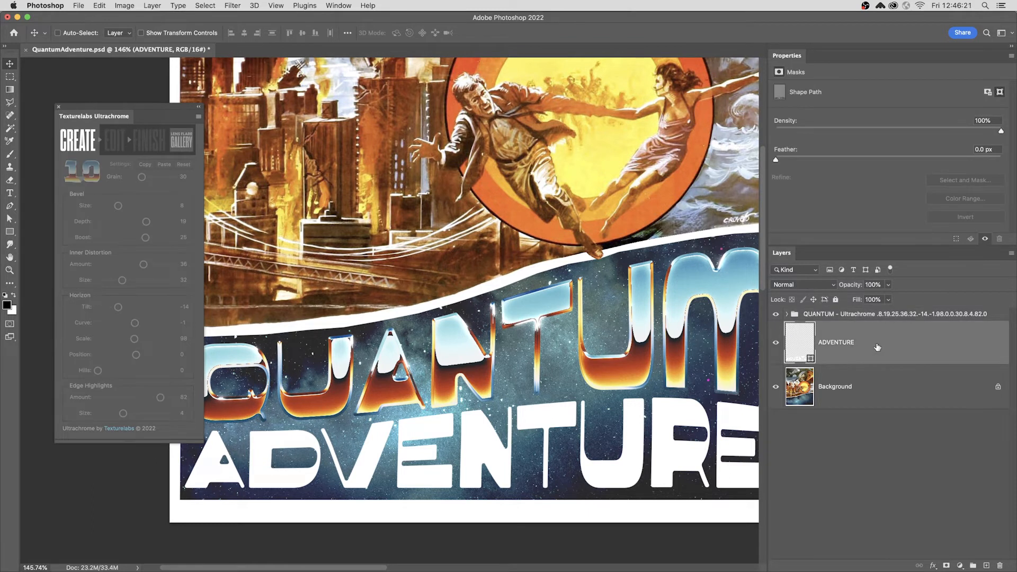
left_click(80, 145)
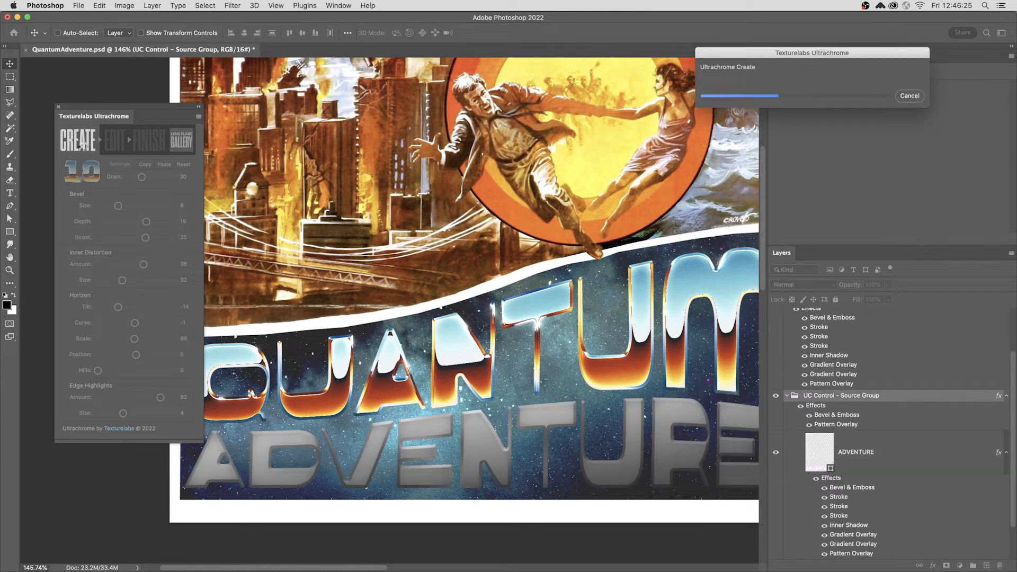
Reset the ADVENTURE effect's Ultrachrome settings to the defaults
left_click_drag(439, 291, 441, 226)
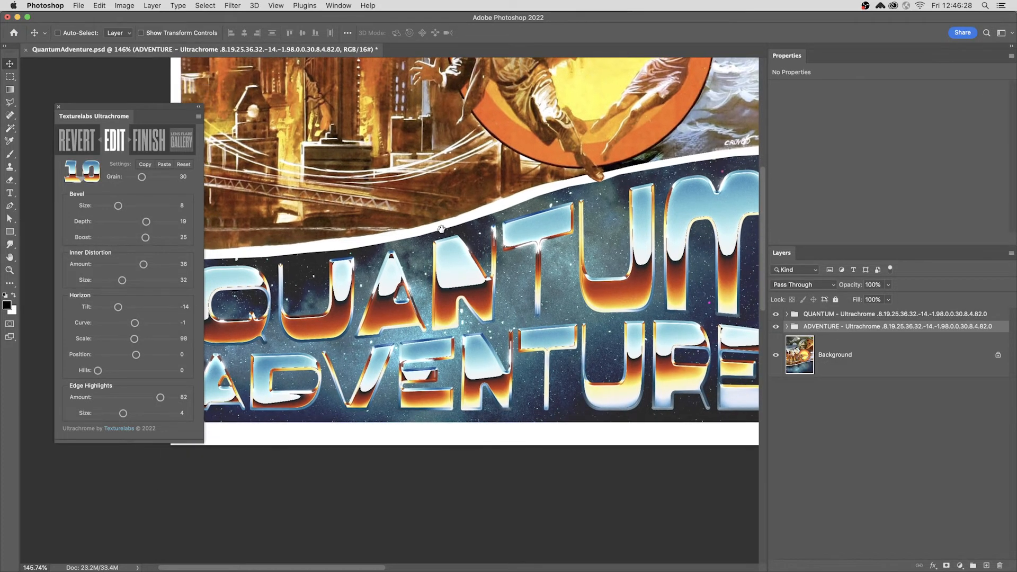
left_click(183, 165)
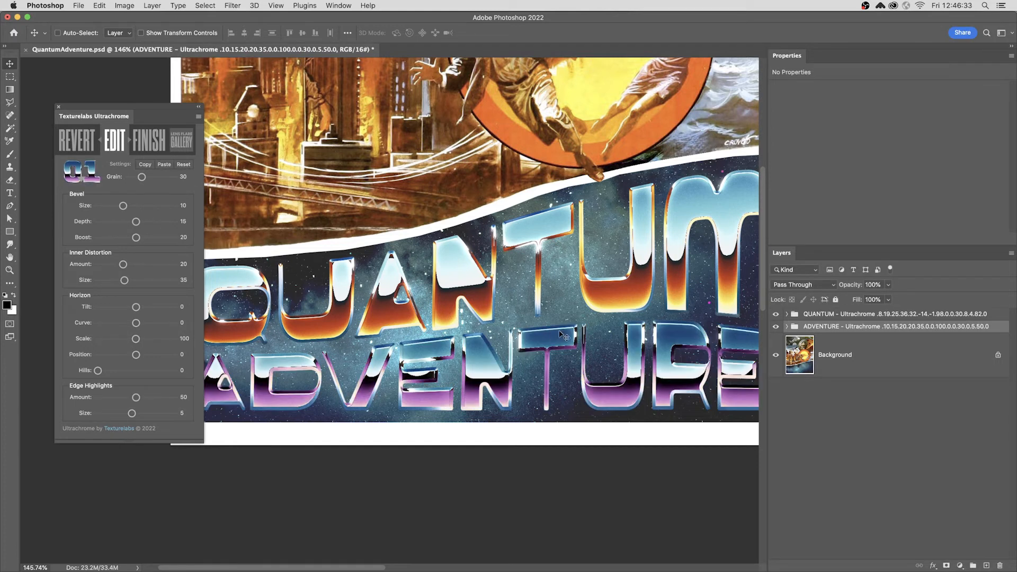
Copy the QUANTUM effect's Ultrachrome settings, paste them onto the ADVENTURE effect, and finish the effects
left_click(825, 313)
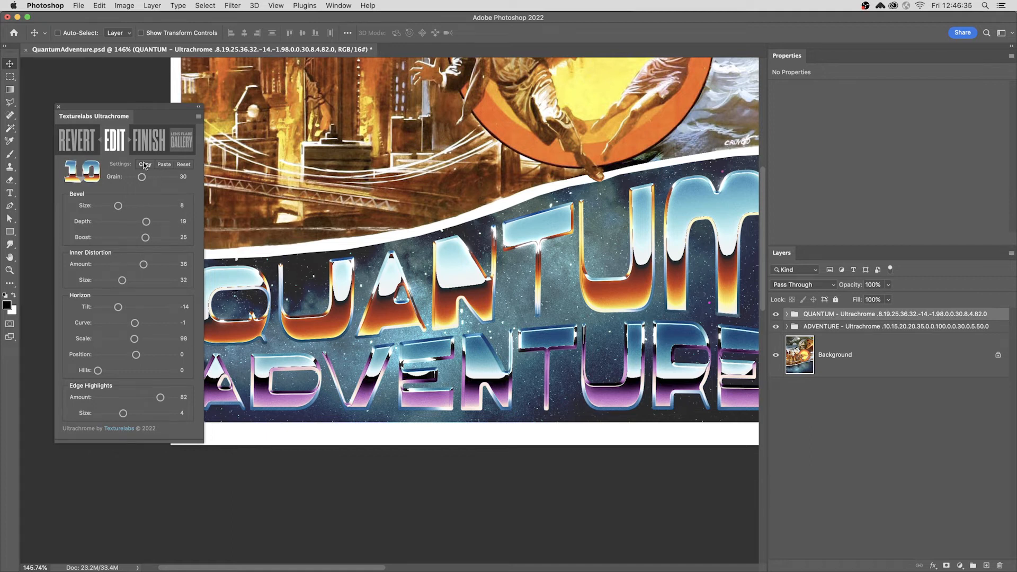
left_click(888, 328)
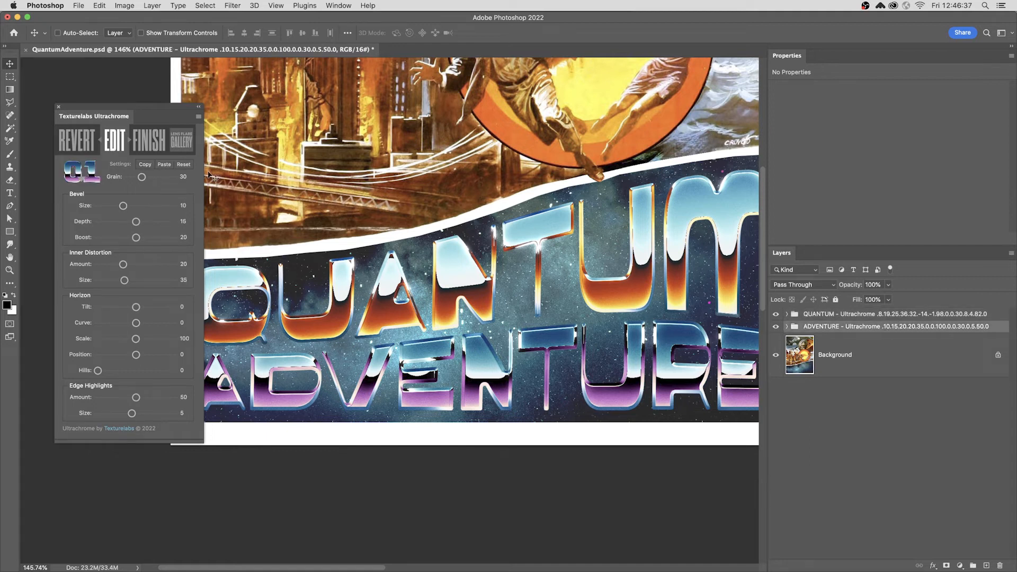
left_click(163, 165)
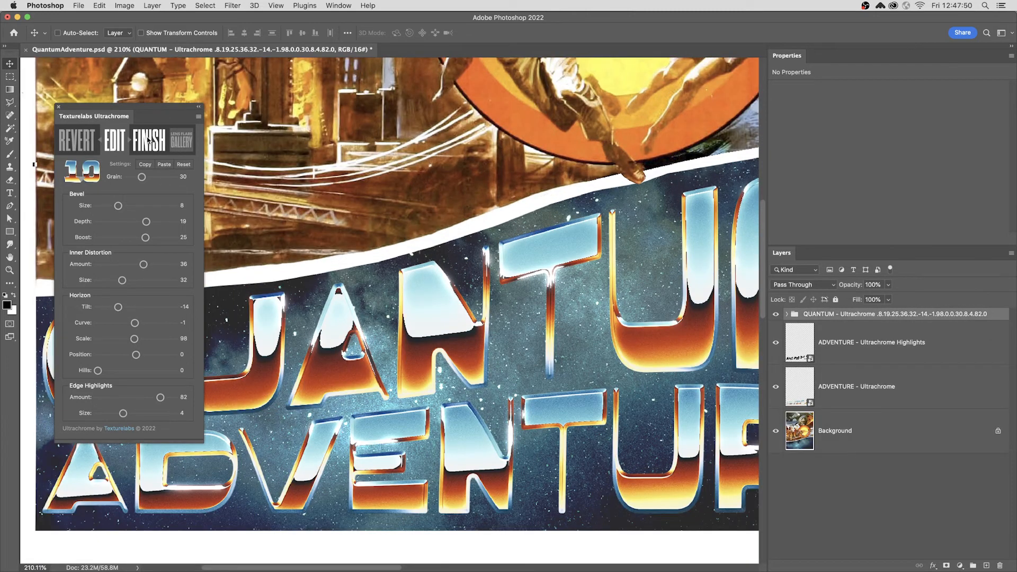
left_click(144, 138)
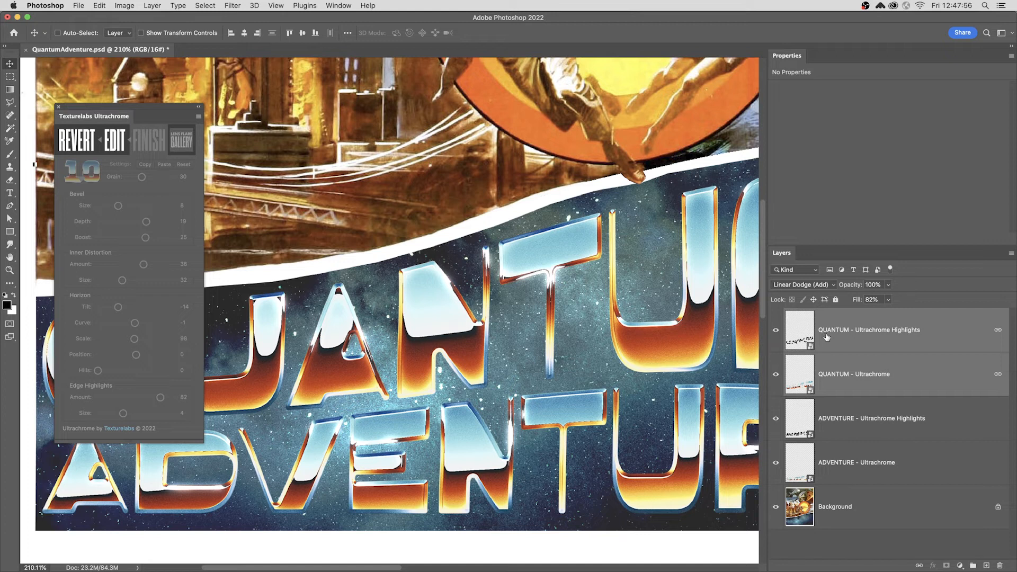
Toggle the QUANTUM highlights layer's visibility to compare the title with and without highlights
left_click(826, 337)
left_click(871, 378)
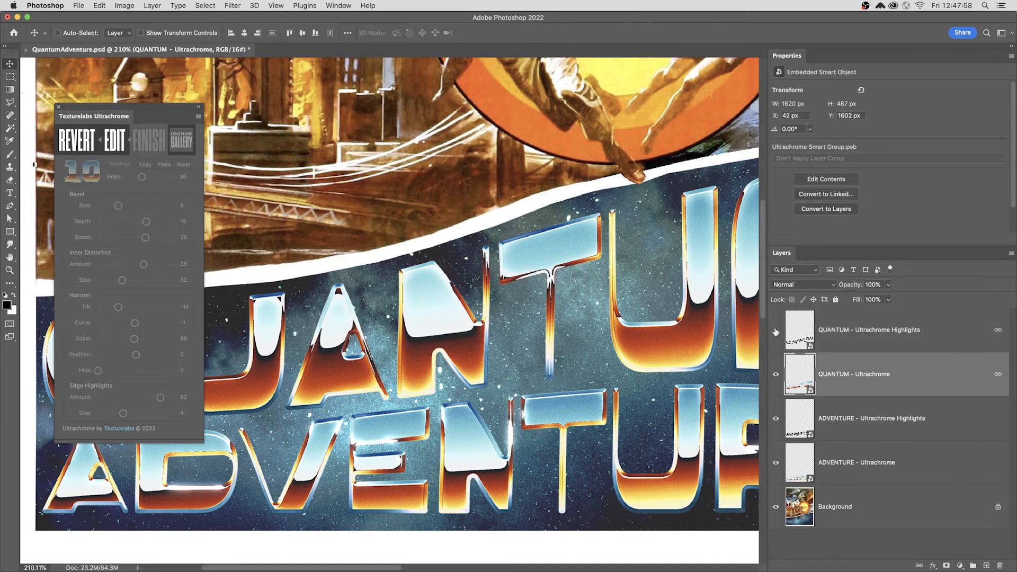
left_click(776, 330)
left_click(810, 325)
left_click(774, 334)
left_click(774, 333)
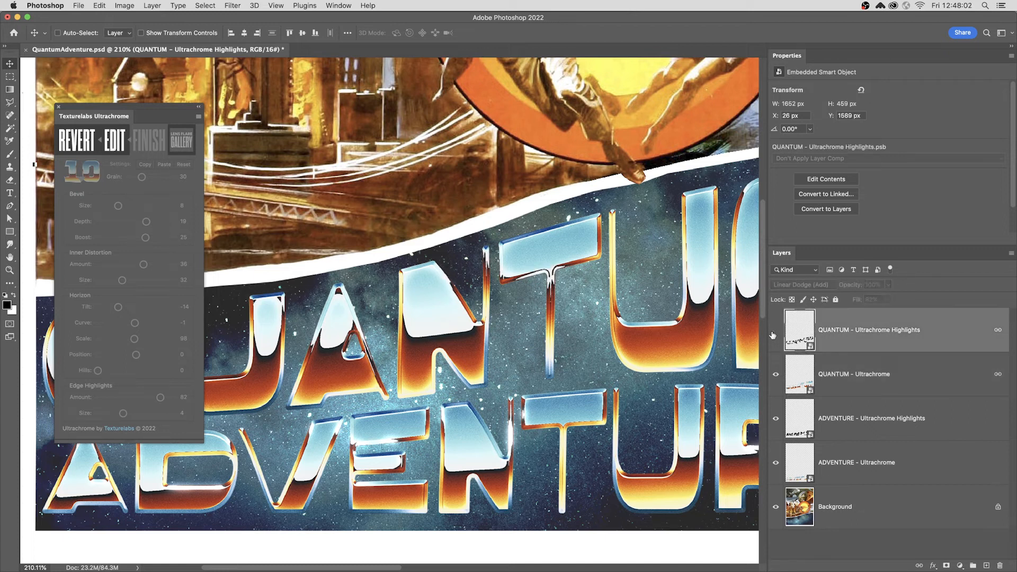
left_click(775, 332)
left_click(775, 332)
left_click(775, 332)
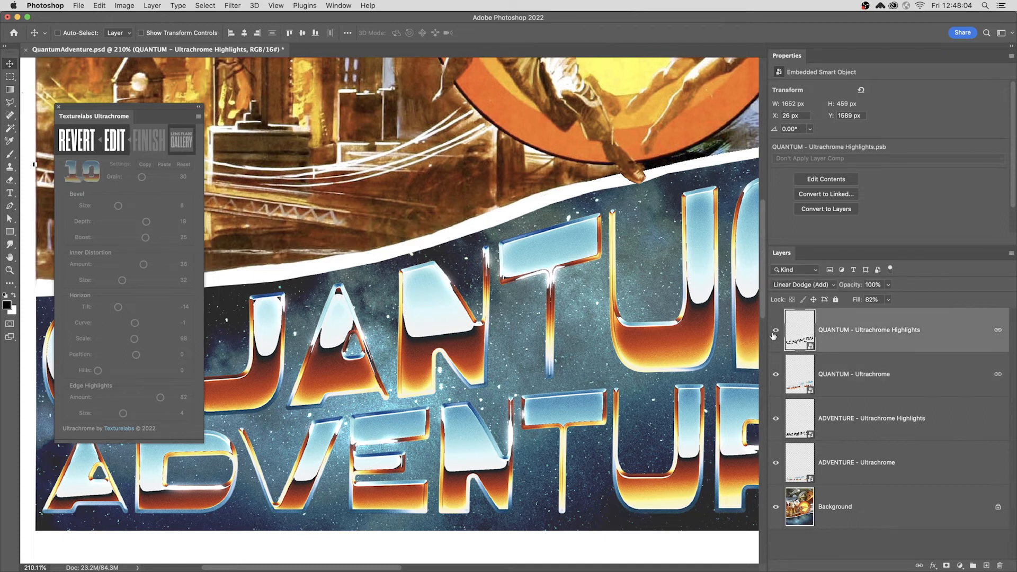
left_click_drag(642, 348, 574, 374)
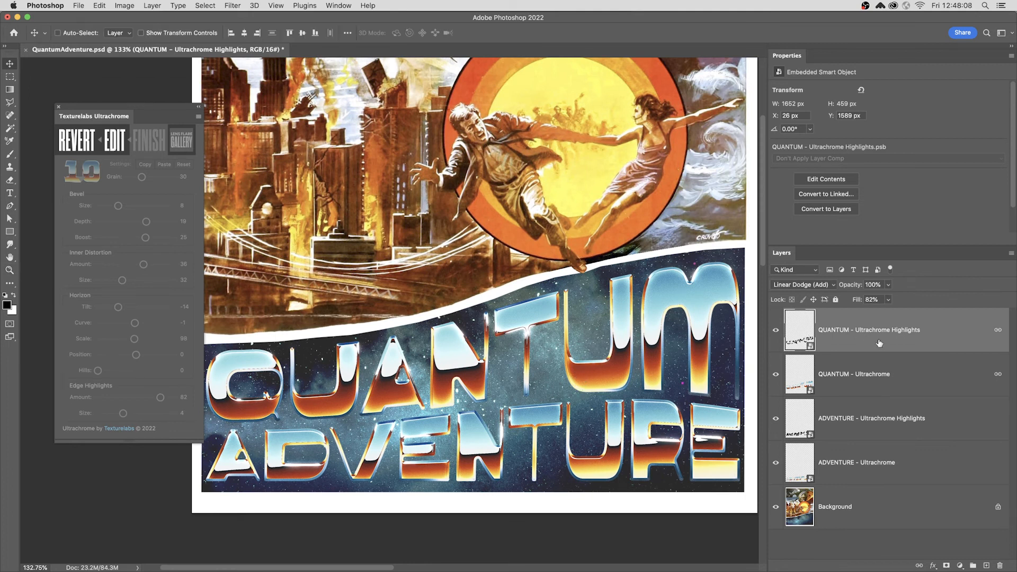
Reopen the QUANTUM effect for editing and switch it to Ultrachrome preset 38
left_click(116, 148)
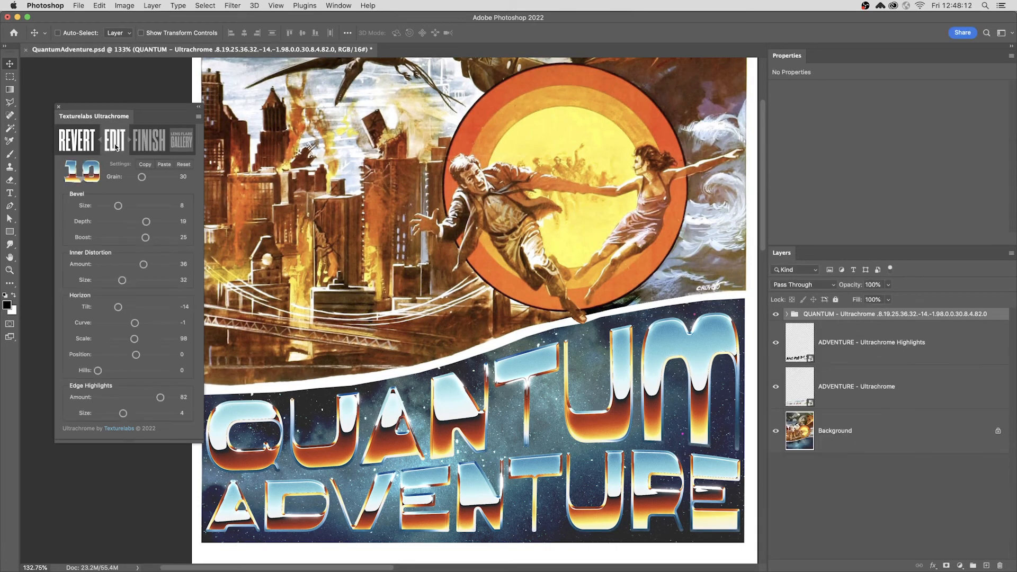
left_click(92, 173)
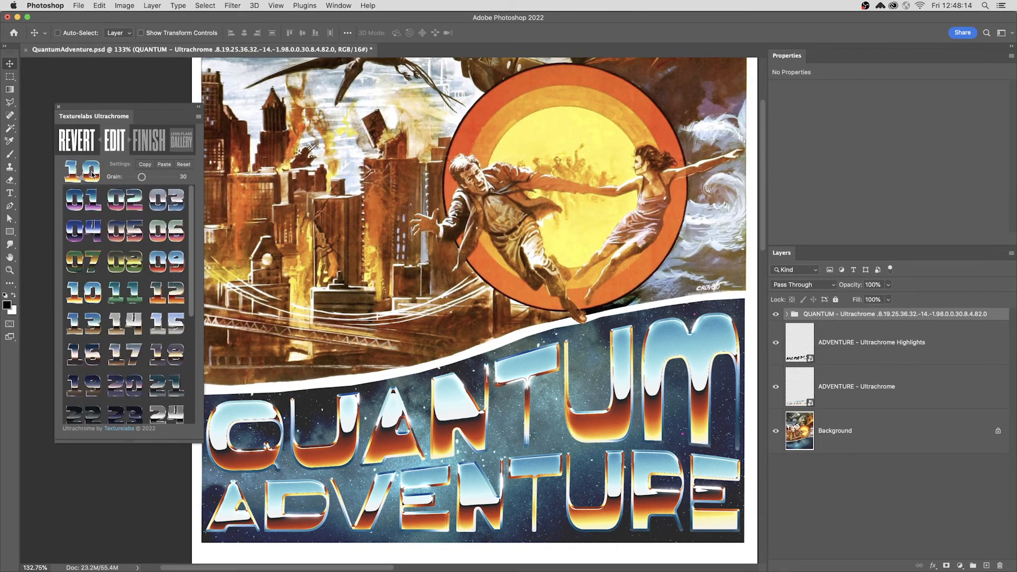
scroll(133, 317, "down", 5)
left_click(125, 411)
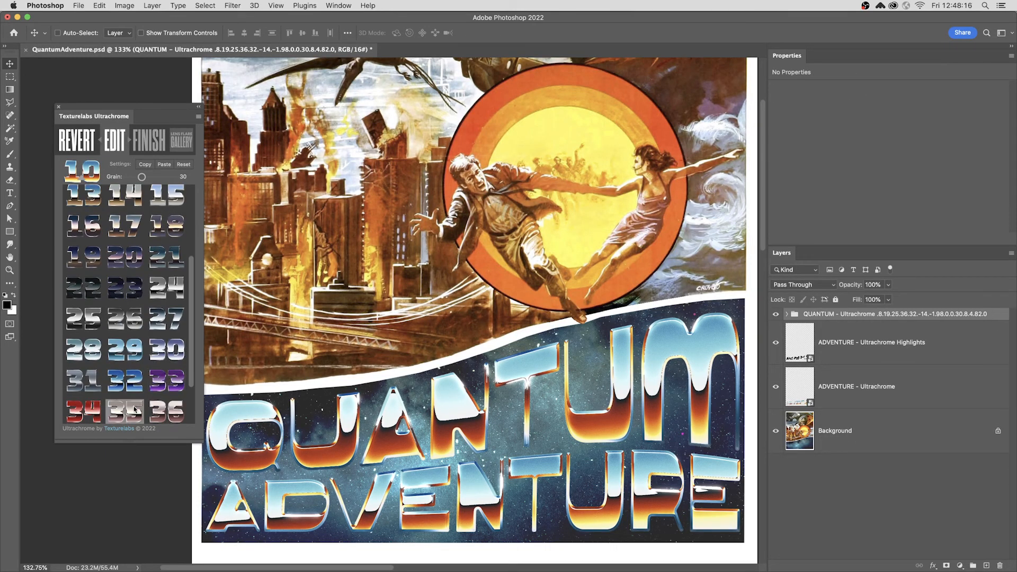
left_click_drag(190, 370, 190, 418)
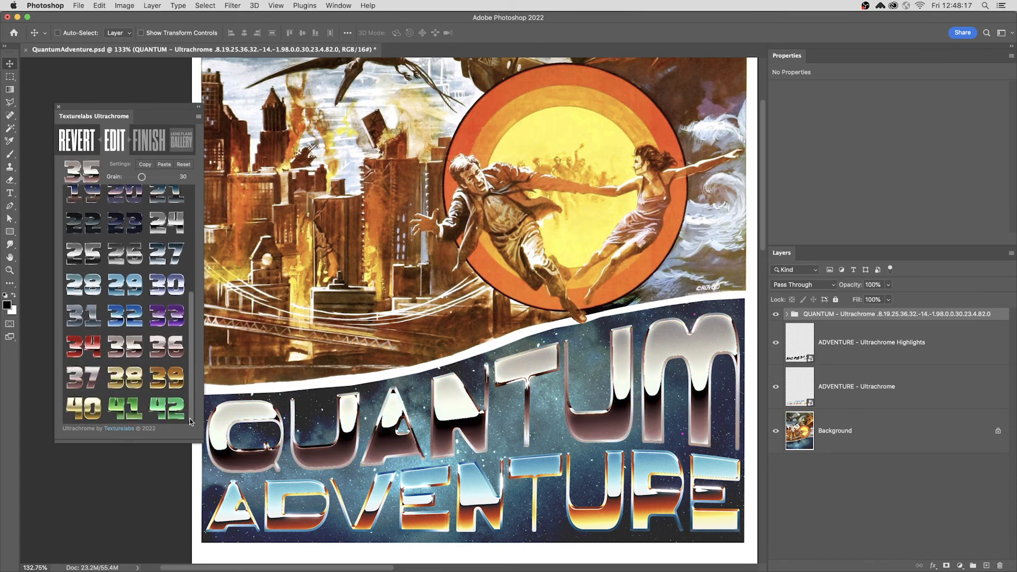
left_click(84, 409)
left_click(126, 378)
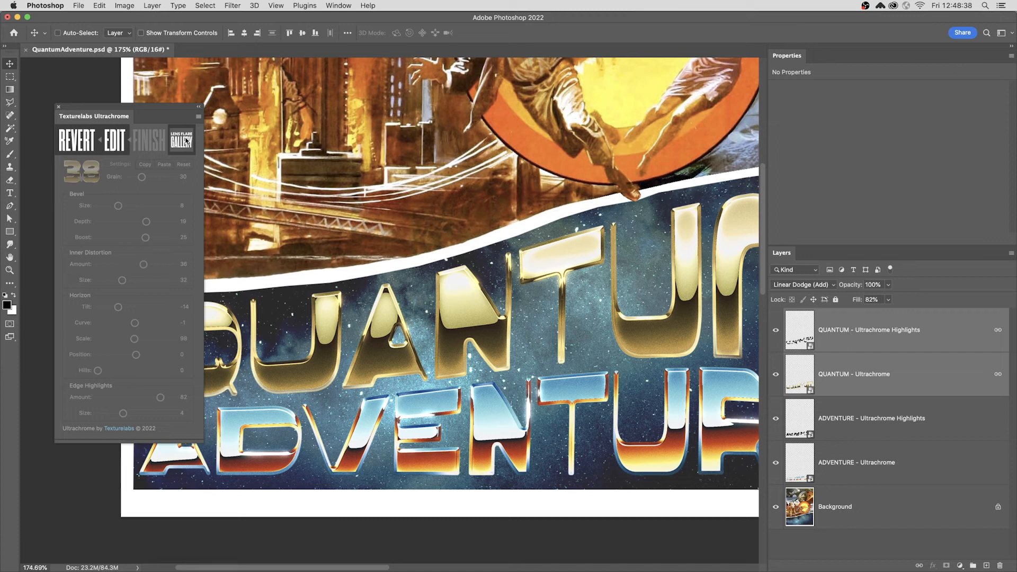
Open the Lens Flare gallery and add flare Style 6 on the QUANTUM title's A
left_click(183, 140)
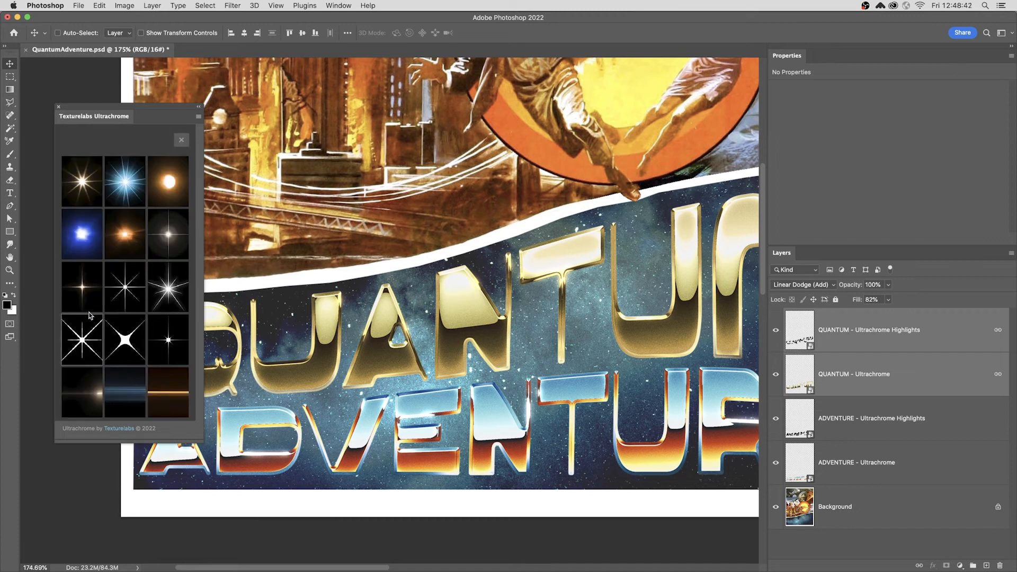
left_click(177, 239)
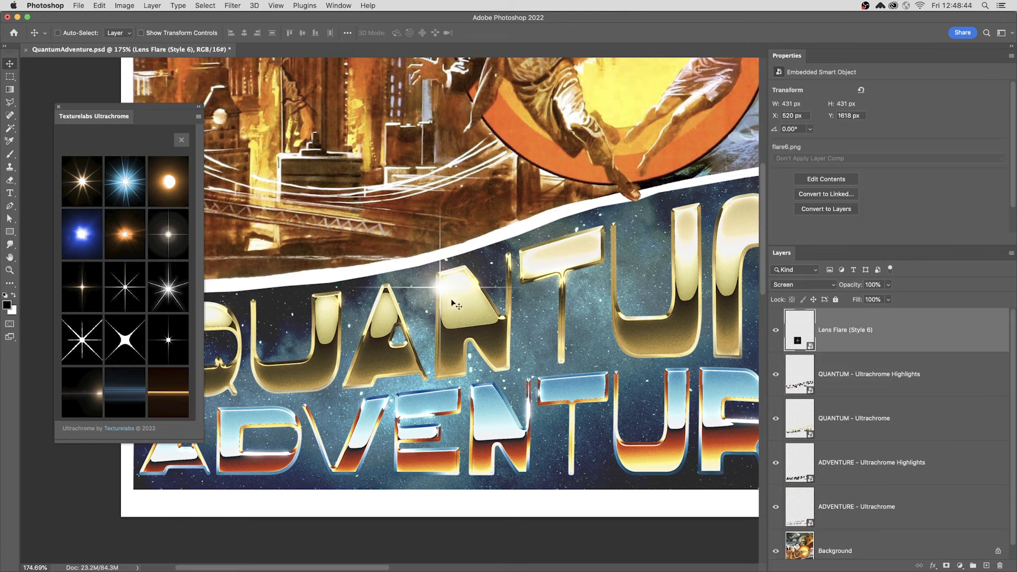
Duplicate the lens flare onto the ADVENTURE title's R and set the copy's blend mode to Linear Dodge (Add)
left_click_drag(450, 298, 710, 425)
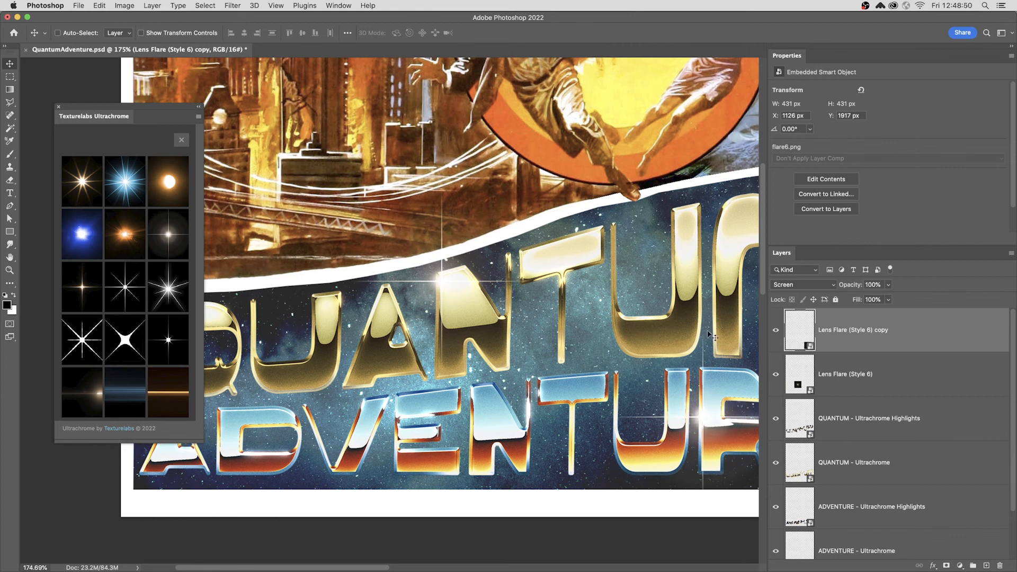
left_click(802, 285)
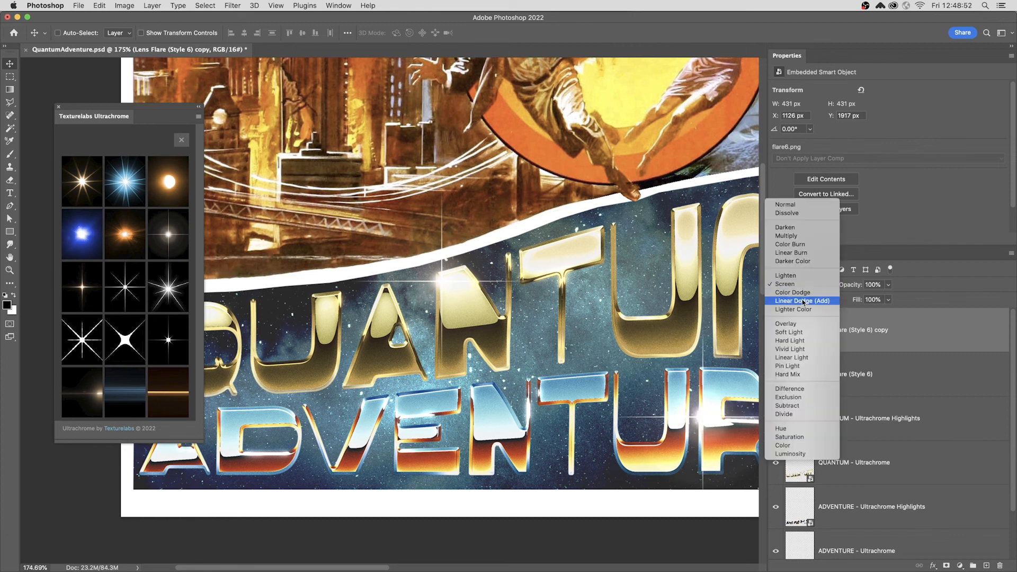
left_click(802, 301)
Nudge the copied flare slightly left and change its blend mode again
mouse_move(710, 429)
left_mouse_down()
mouse_move(703, 249)
mouse_move(680, 417)
left_mouse_up()
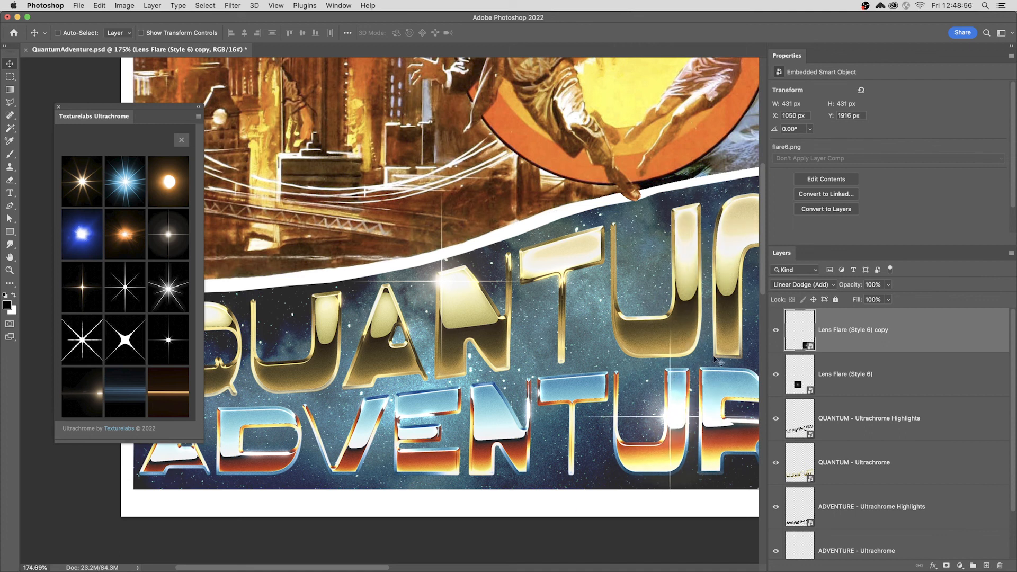
left_click(787, 285)
left_click(788, 268)
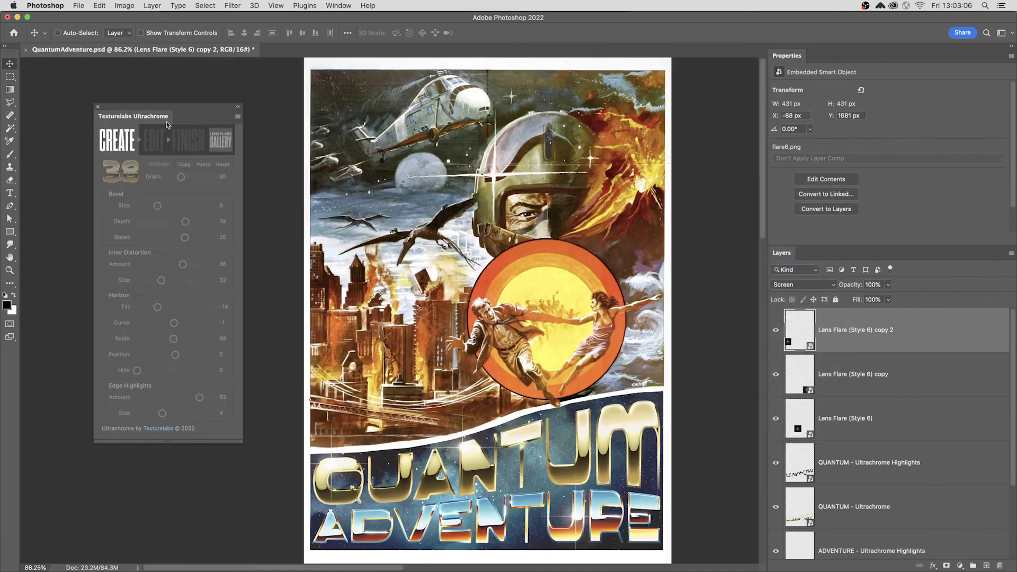
left_click_drag(157, 117, 181, 134)
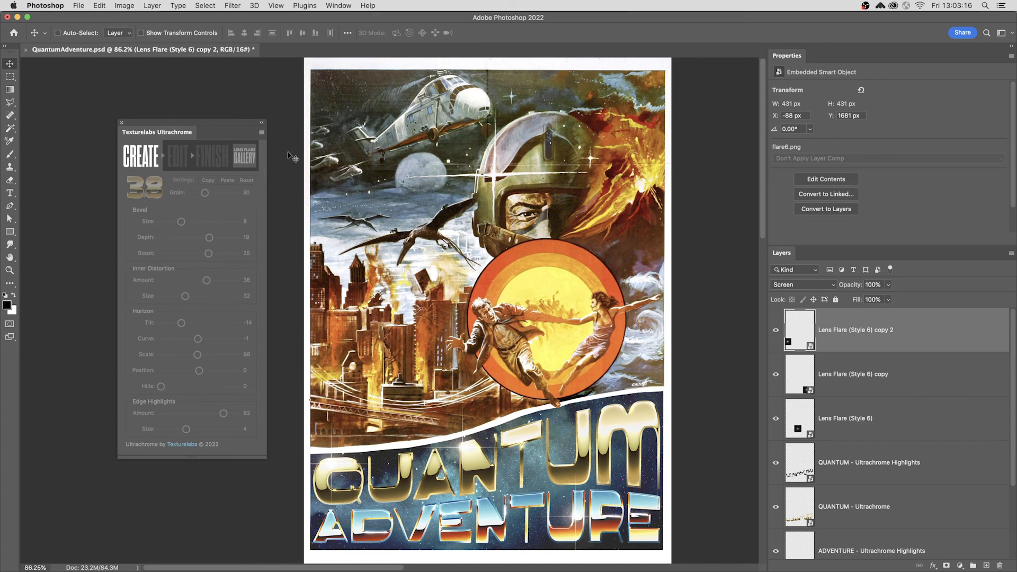
key("super")
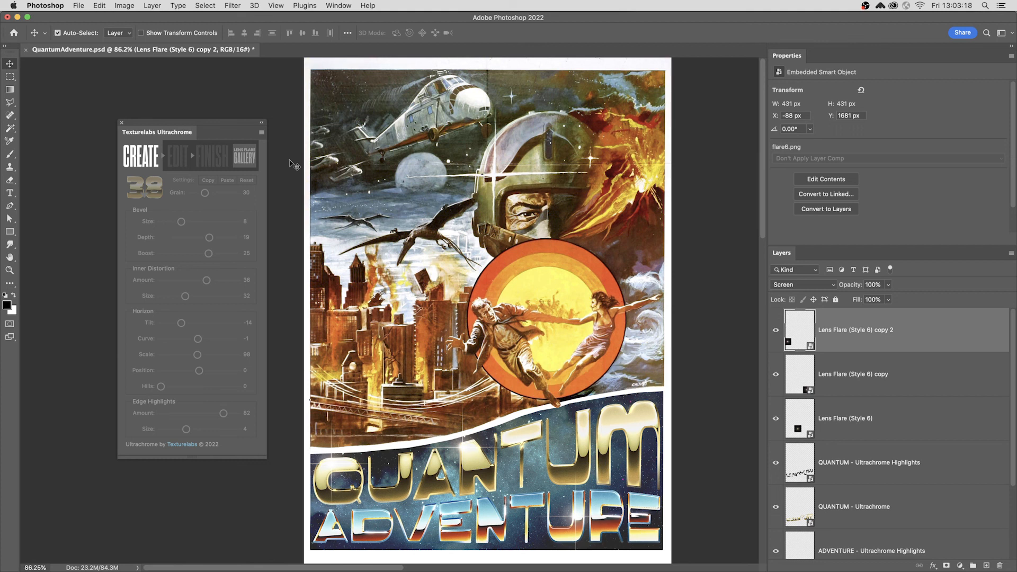